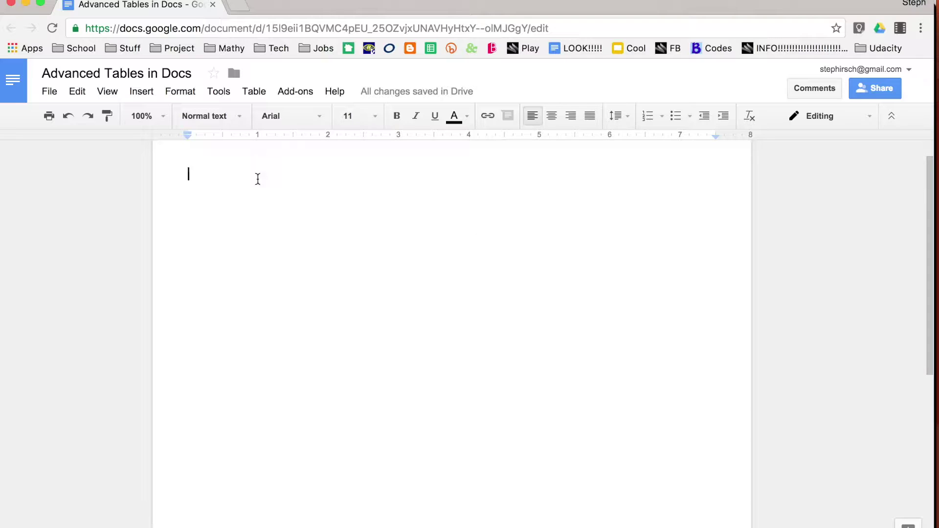
# Step: Bring up the Table menu at the top of the blank 'Advanced Tables in Docs' document
pyautogui.scroll(2, 256, 195)
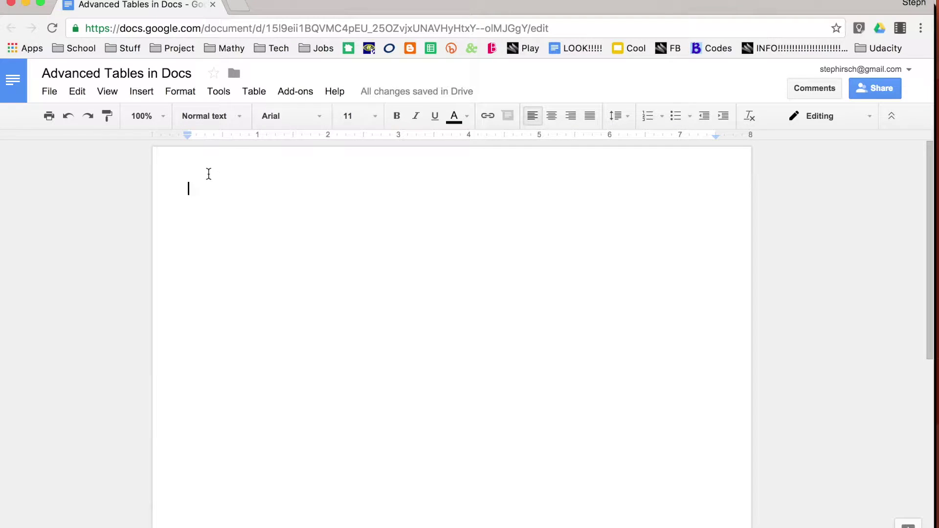
pyautogui.click(255, 97)
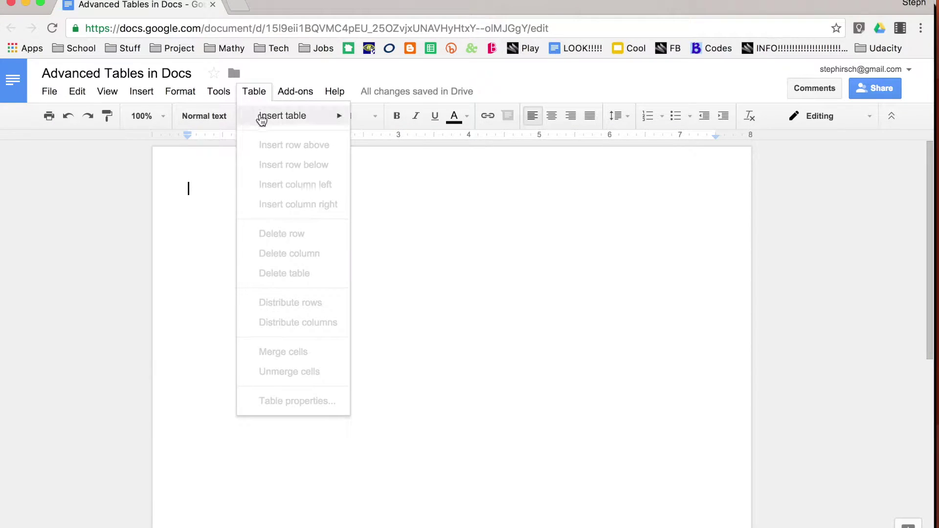
# Step: Insert a 4 x 4 table and type 'text' in the first cell and in row 2, column 3
pyautogui.moveTo(261, 115)
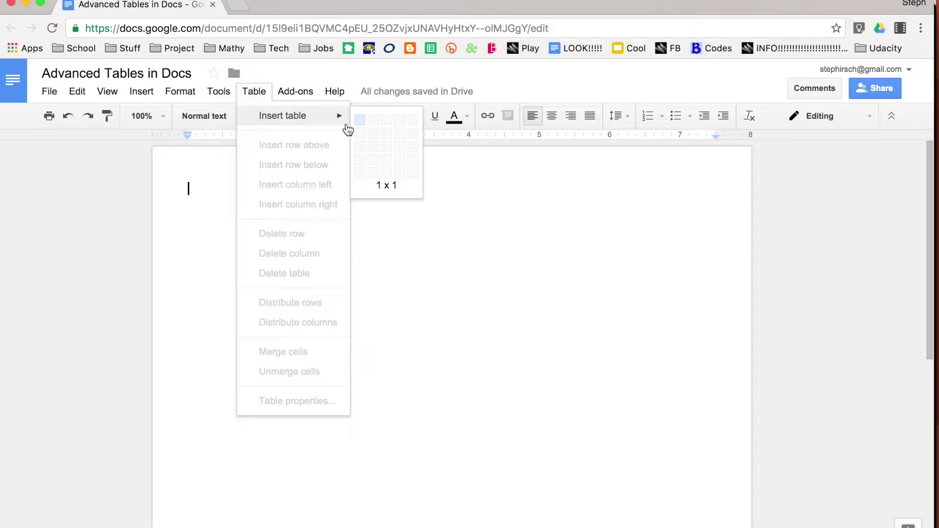
pyautogui.click(401, 167)
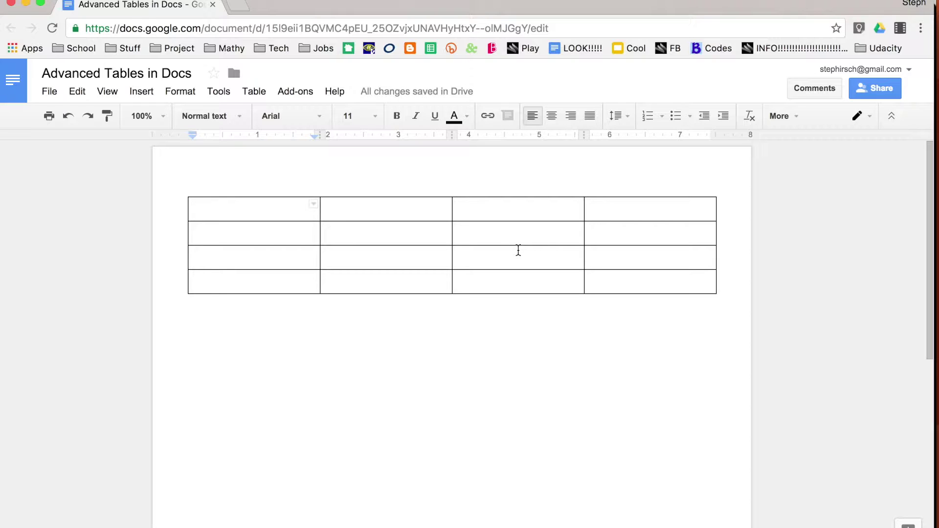
pyautogui.write('text')
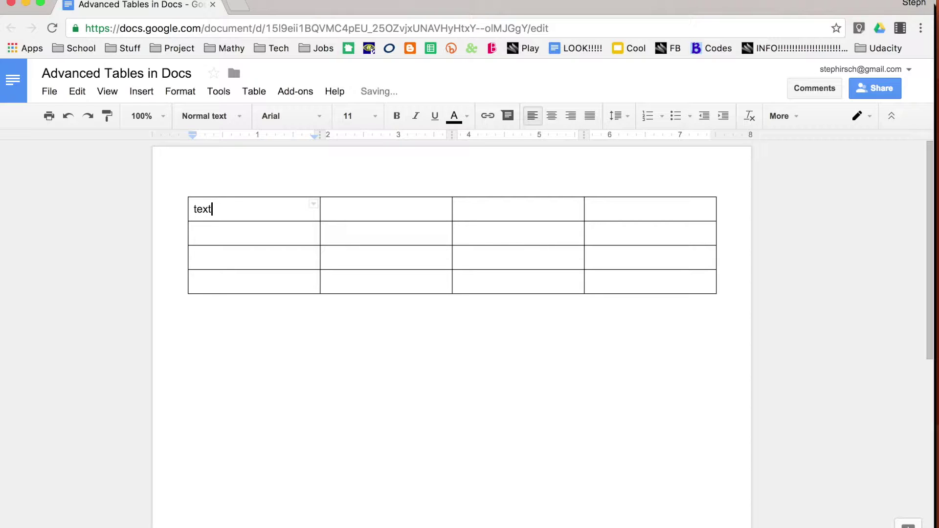
pyautogui.click(493, 236)
pyautogui.write('text')
pyautogui.click(495, 258)
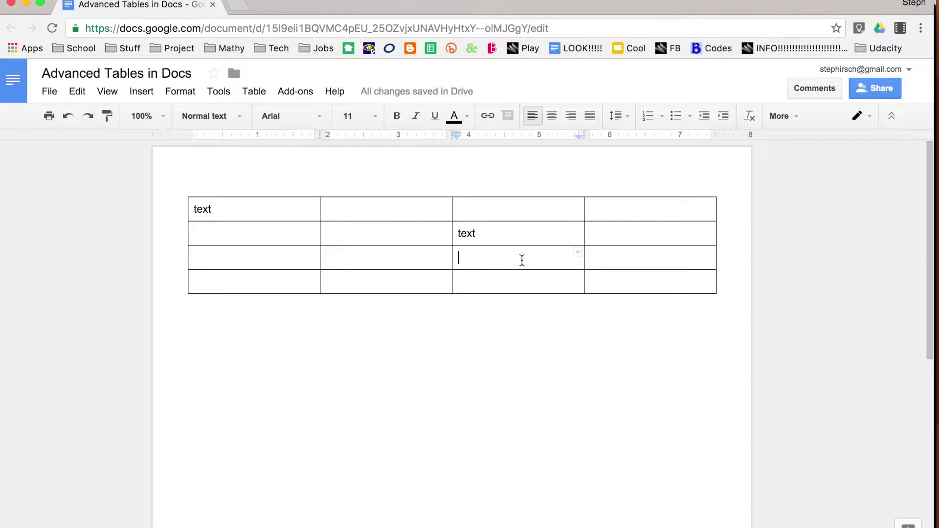
# Step: Fill the empty cell in row 1, column 3 with red
pyautogui.click(502, 213)
pyautogui.click(789, 119)
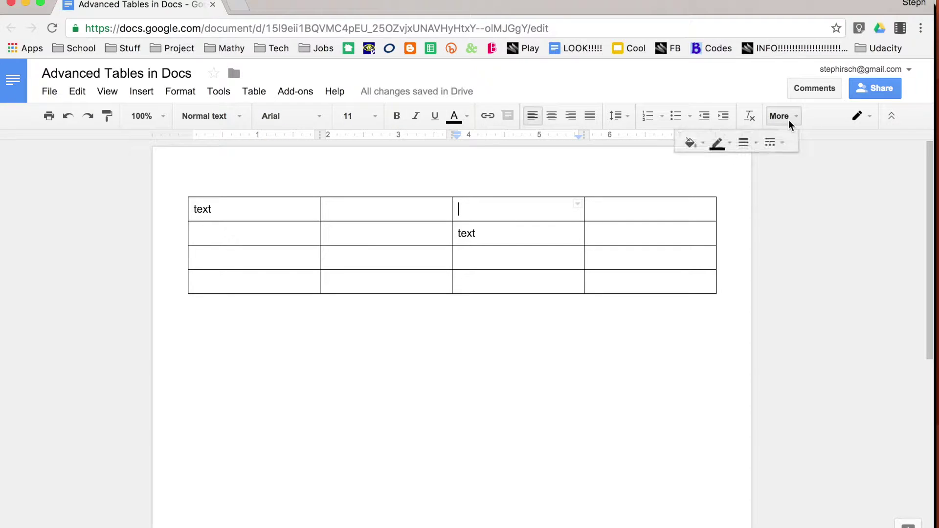
pyautogui.click(692, 142)
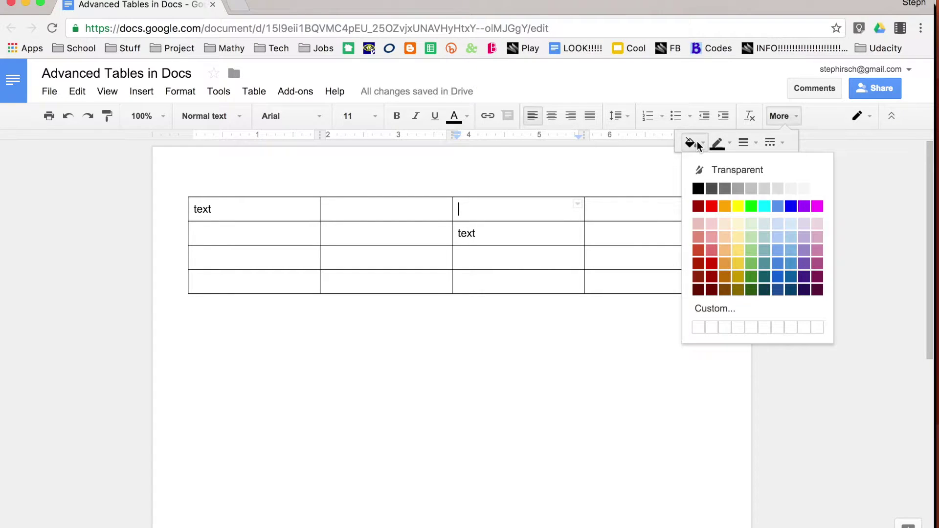
pyautogui.click(712, 207)
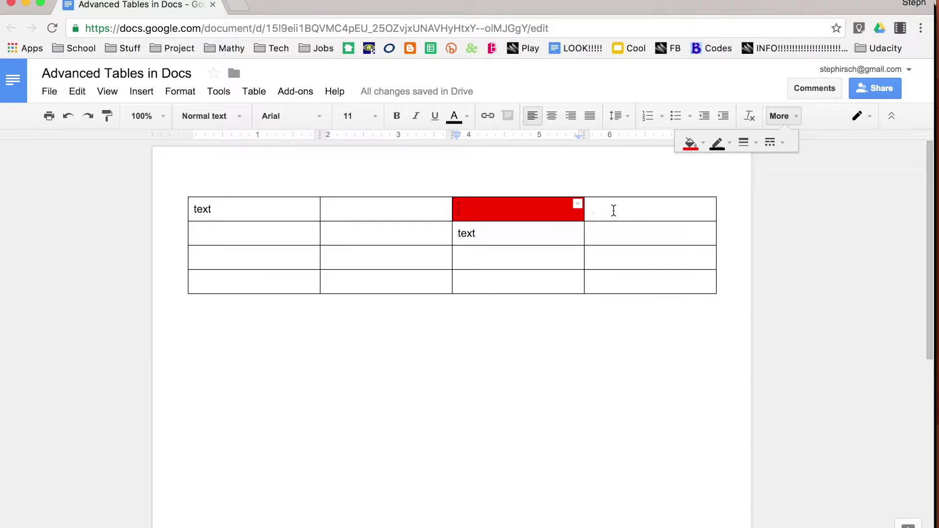
# Step: Give the red cell a blue border 4.5pt thick
pyautogui.click(728, 144)
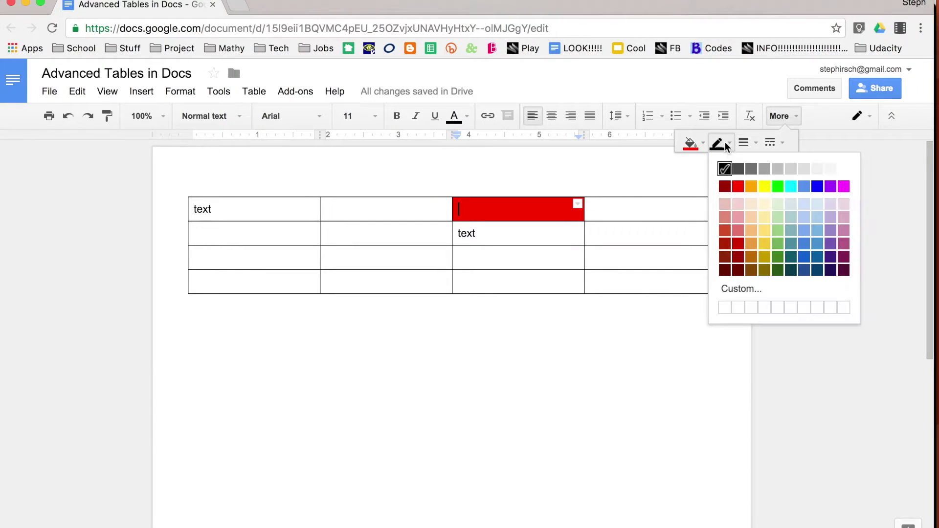
pyautogui.click(830, 185)
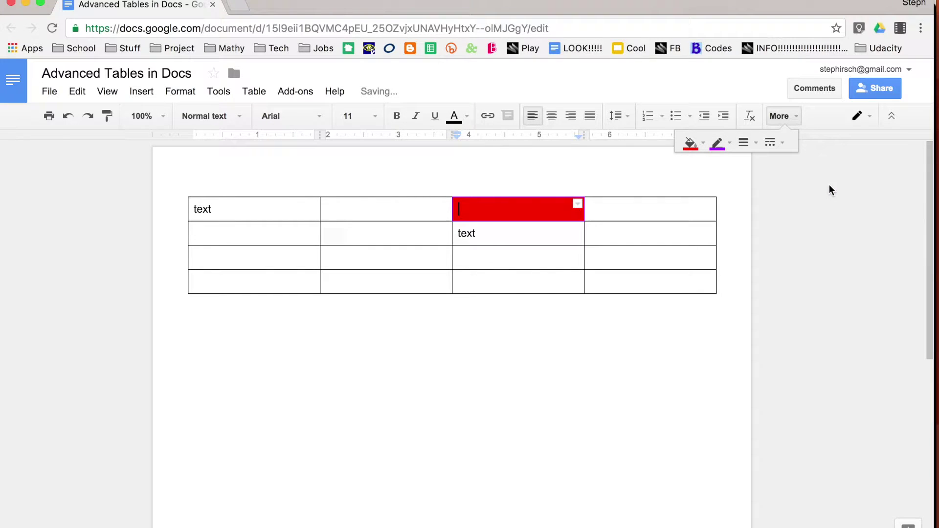
pyautogui.click(722, 144)
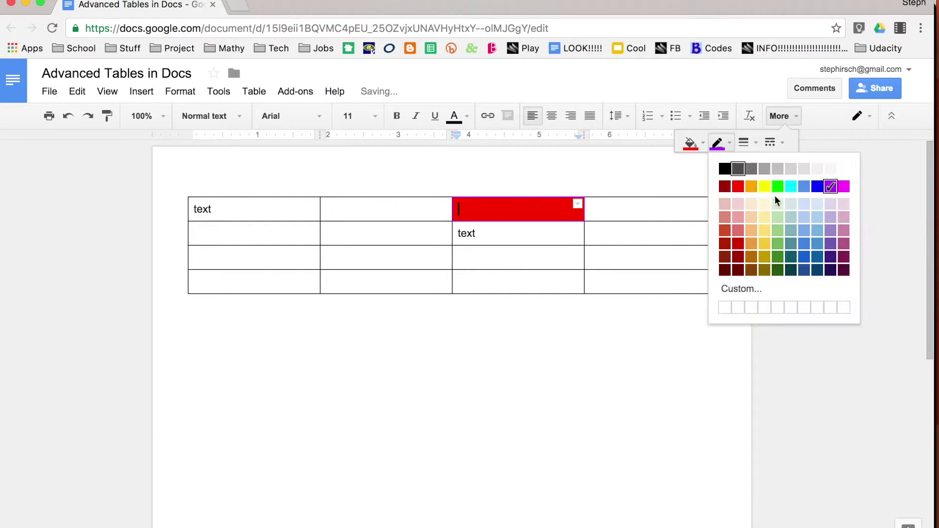
pyautogui.click(816, 185)
pyautogui.click(758, 146)
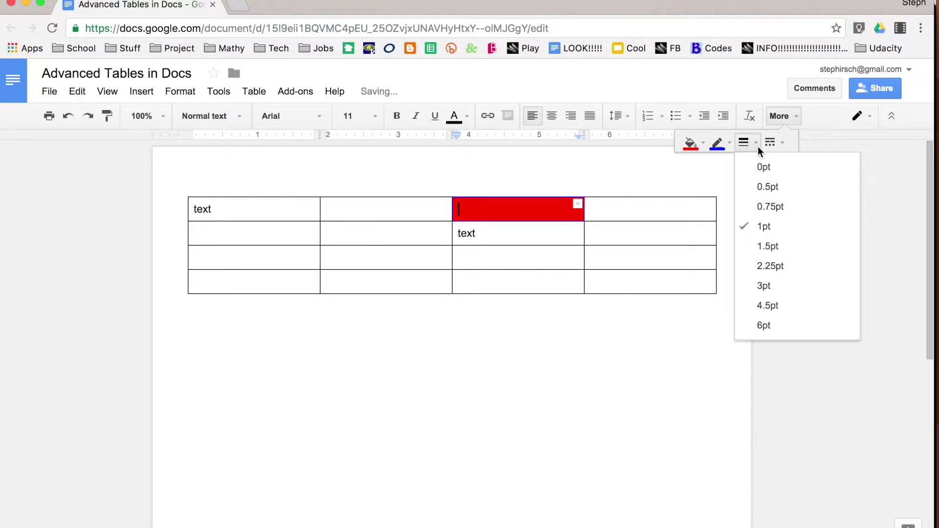
pyautogui.click(760, 306)
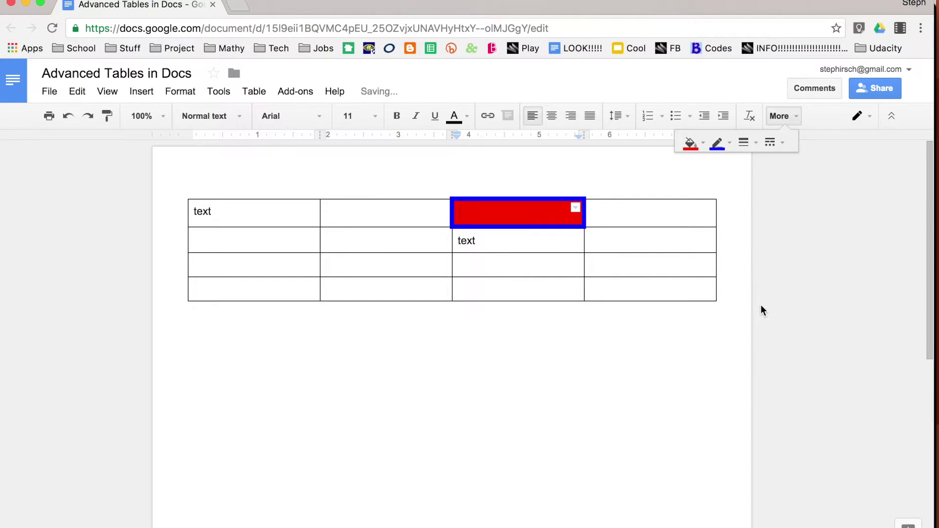
# Step: Make the red cell's blue border dashed
pyautogui.click(620, 240)
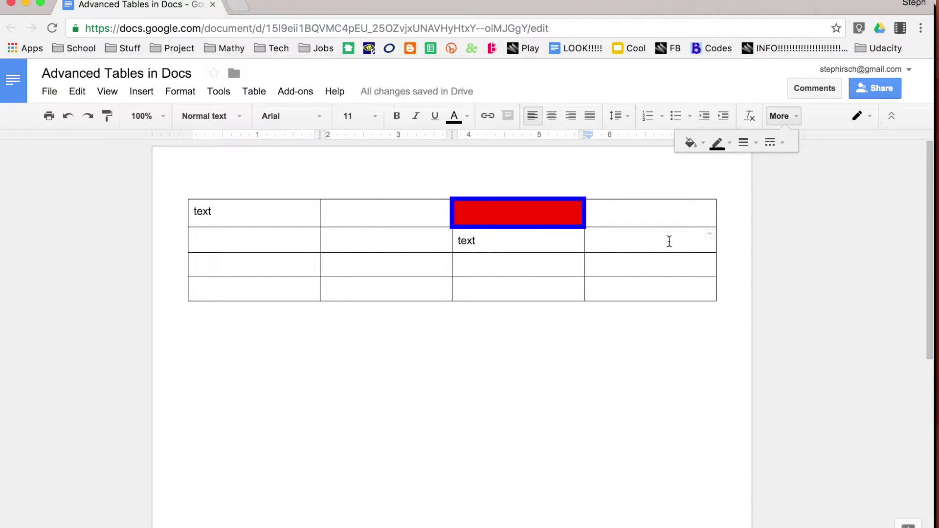
pyautogui.press('Up')
pyautogui.press('Left')
pyautogui.click(782, 141)
pyautogui.click(786, 186)
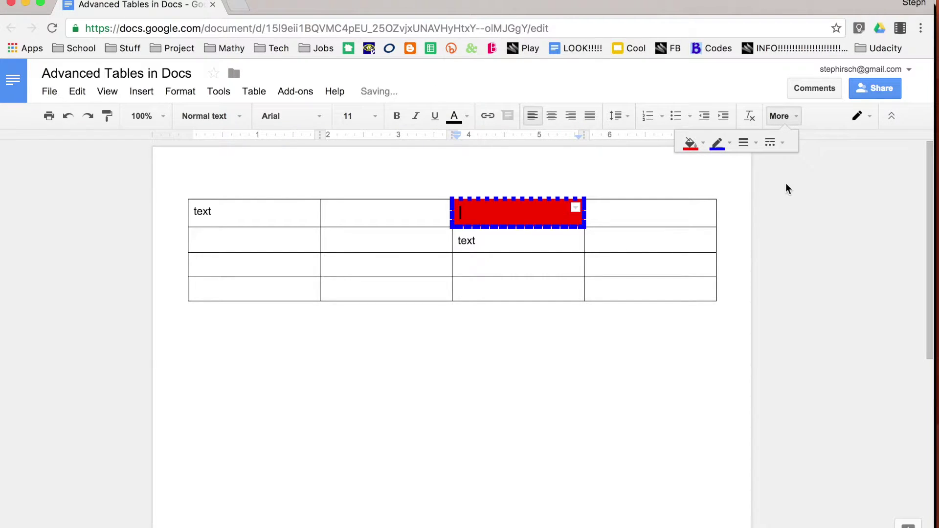
pyautogui.click(618, 238)
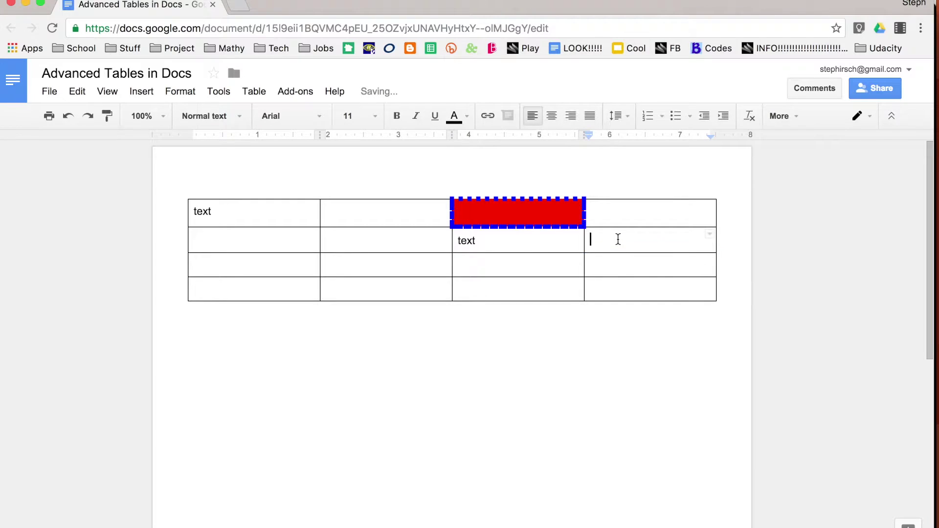
# Step: Select the first two top-row cells and merge them into one wide cell
pyautogui.click(524, 245)
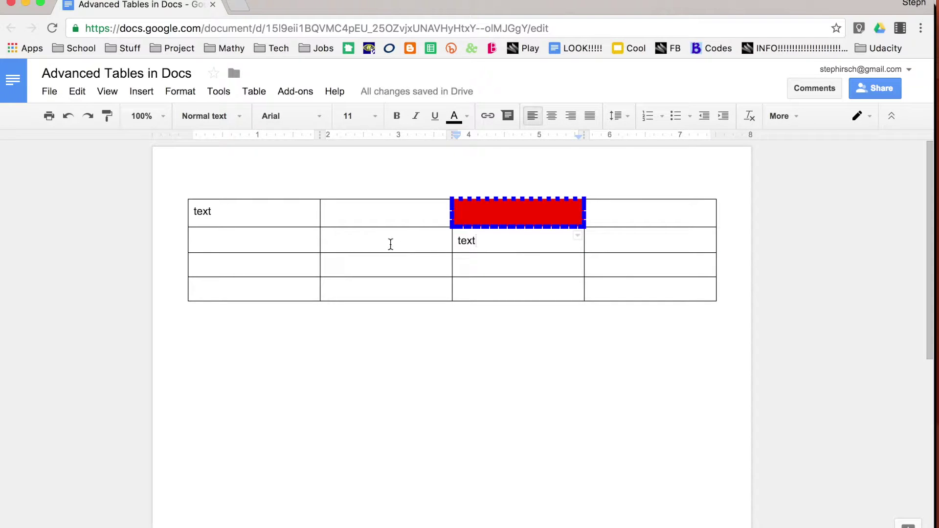
pyautogui.click(312, 241)
pyautogui.moveTo(336, 210); pyautogui.dragTo(297, 214)
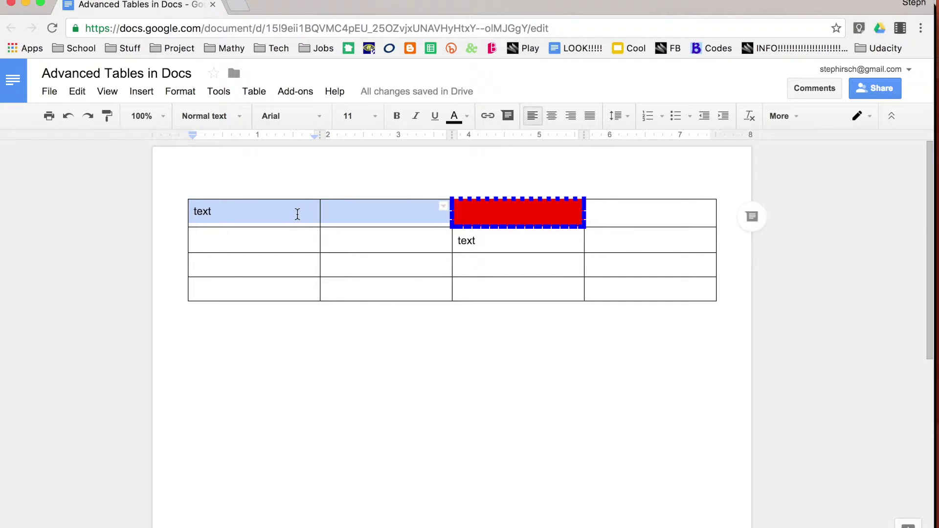
pyautogui.rightClick(298, 213)
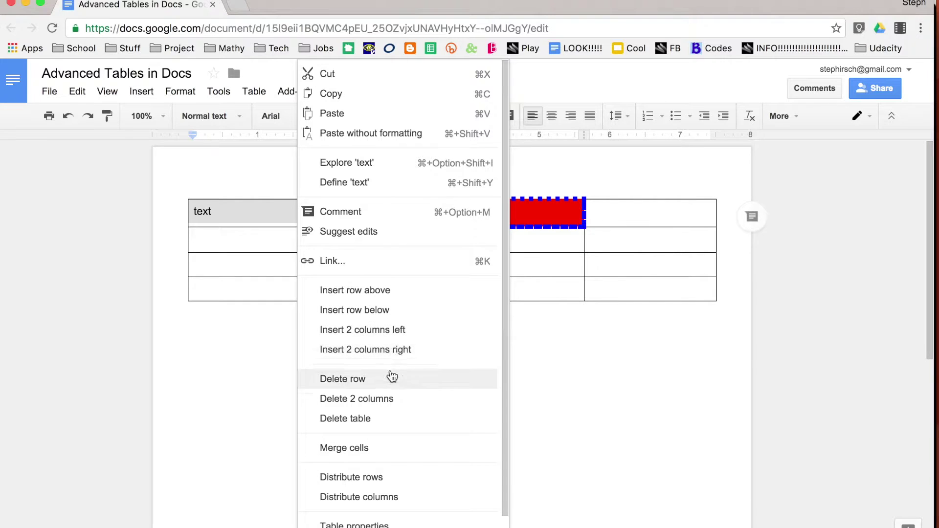
pyautogui.click(388, 455)
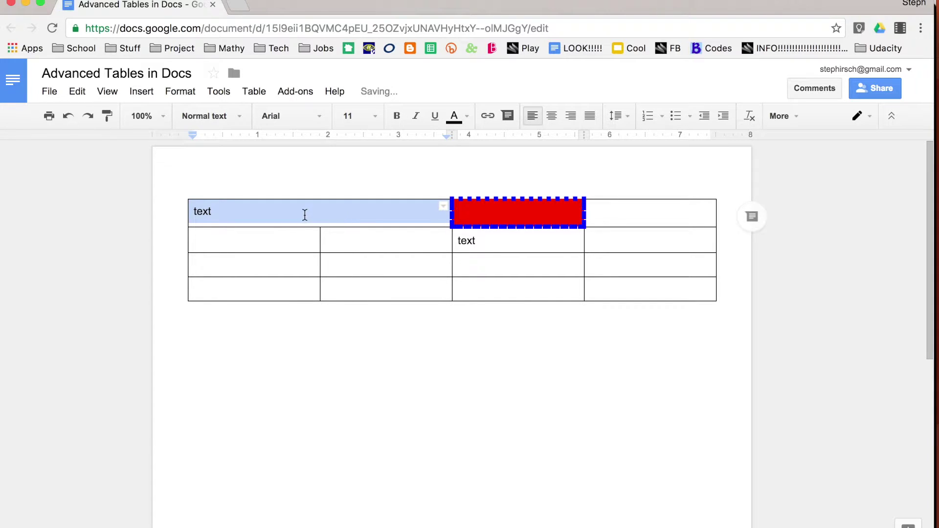
pyautogui.click(343, 217)
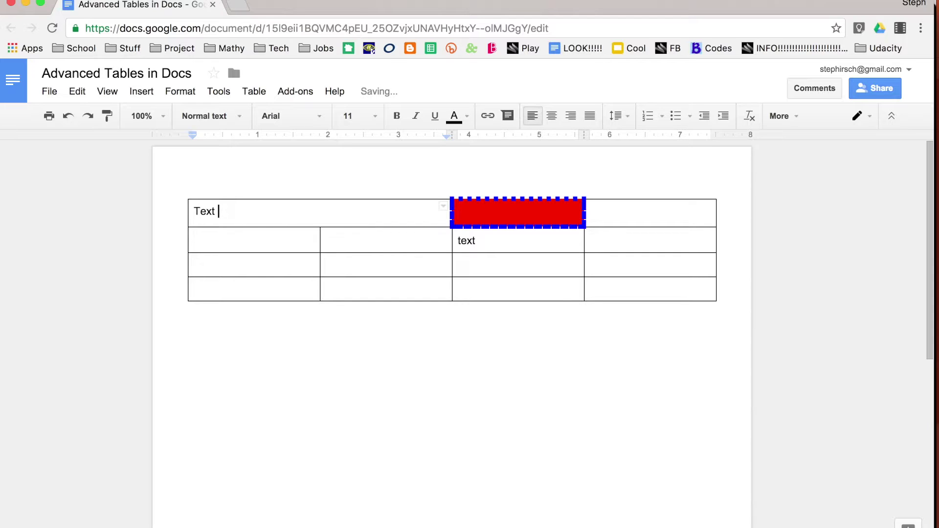
# Step: Complete the phrase 'Text long test' in the merged cell and paste it twice more after itself
pyautogui.write('long test')
pyautogui.moveTo(259, 213); pyautogui.dragTo(190, 212)
pyautogui.click(291, 206)
pyautogui.press('cmd+v')
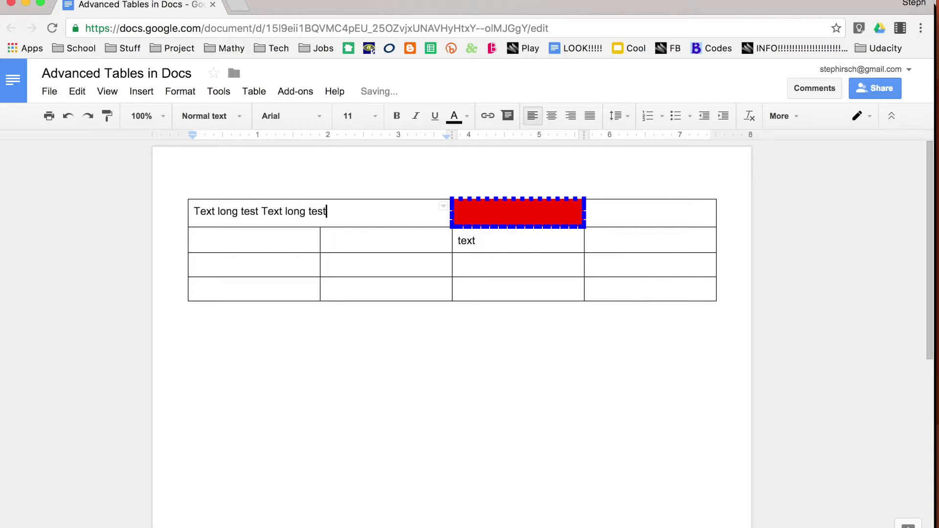
pyautogui.press('cmd+v')
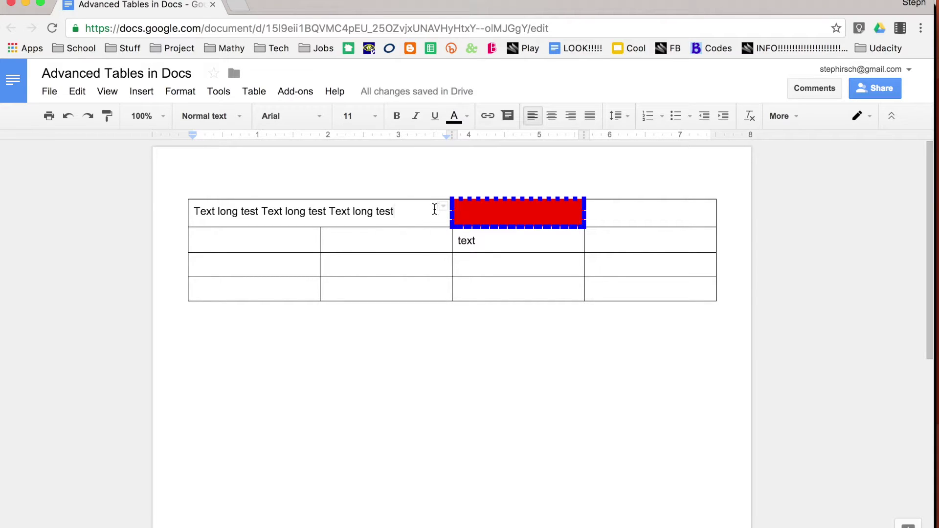
pyautogui.click(444, 213)
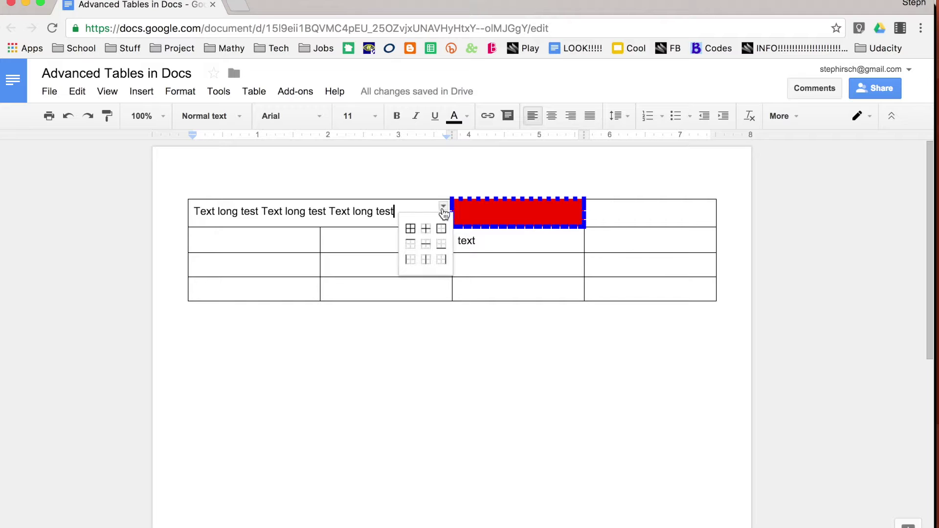
pyautogui.click(414, 226)
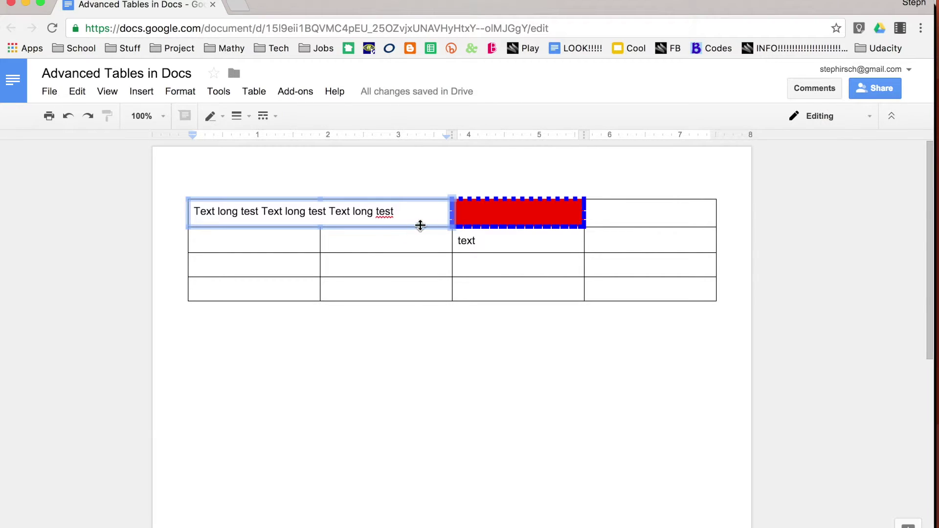
pyautogui.click(440, 211)
pyautogui.click(443, 206)
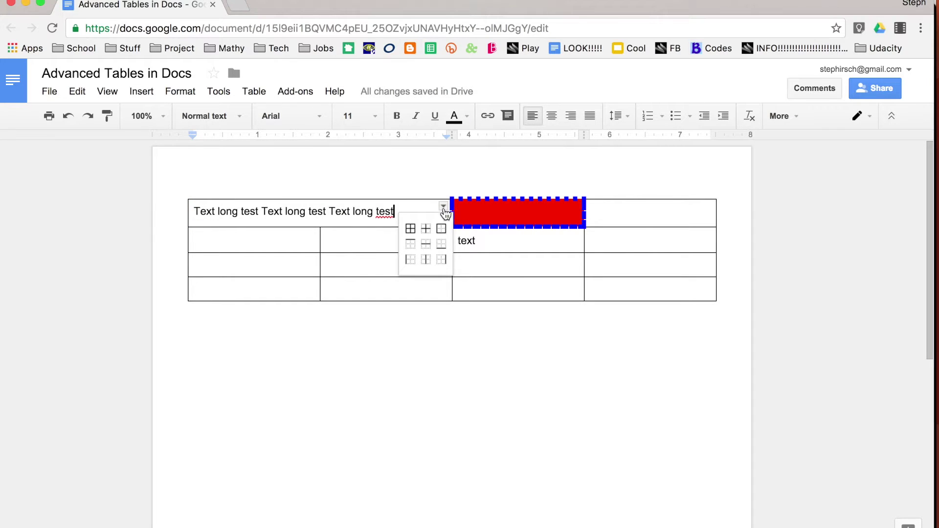
pyautogui.click(443, 249)
pyautogui.click(406, 251)
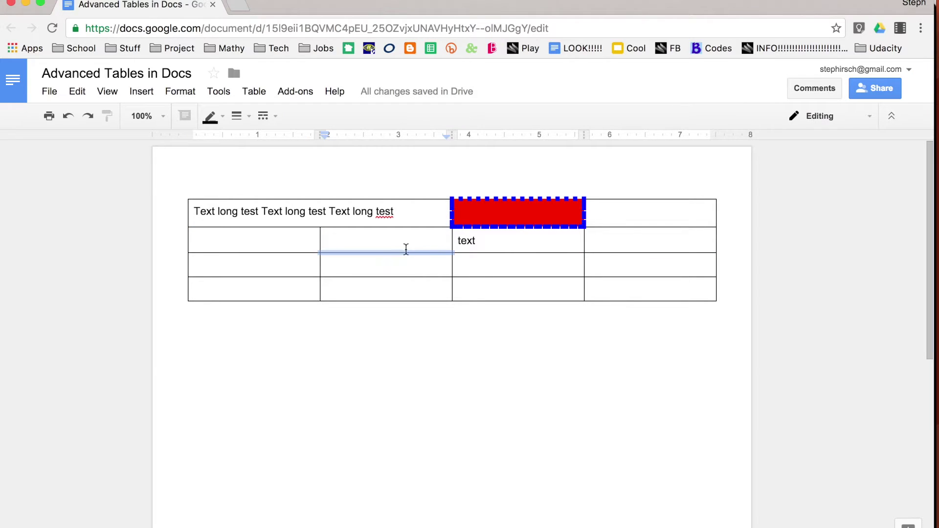
pyautogui.click(400, 246)
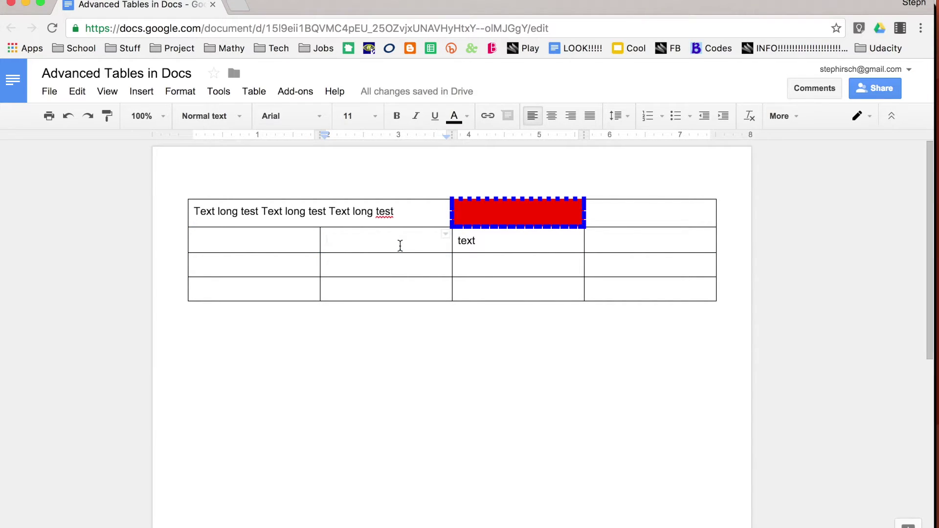
pyautogui.click(328, 213)
# Step: Unmerge the top-row cell so the repeated 'Text long test' wraps onto two lines
pyautogui.rightClick(316, 211)
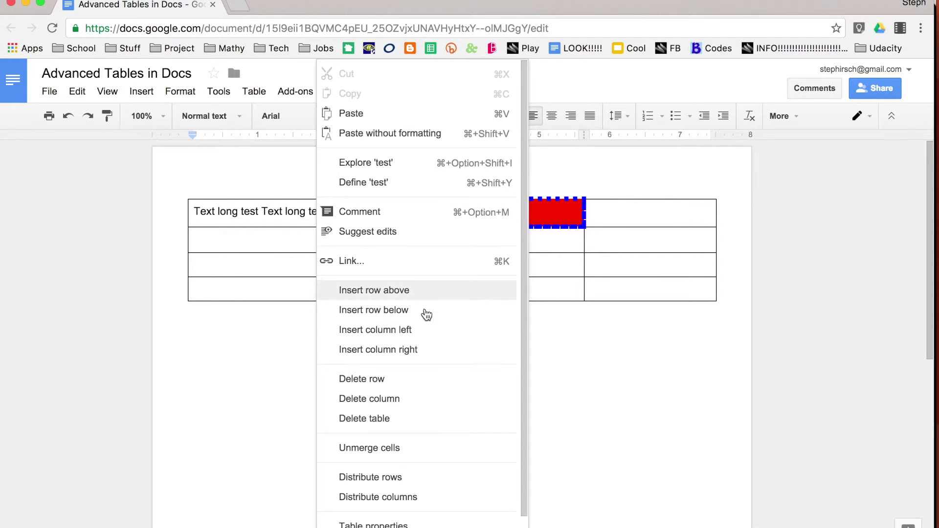
pyautogui.click(412, 446)
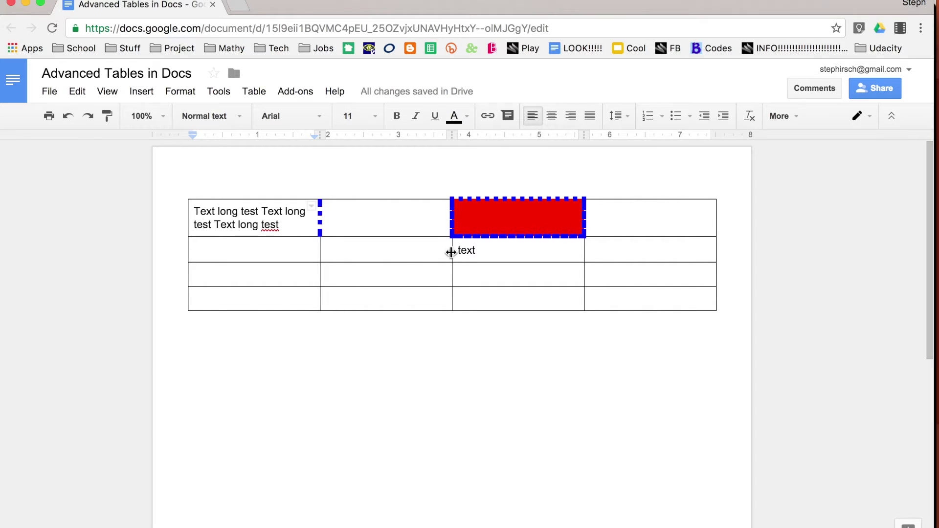
# Step: Widen the red cell's column leftward, make row 2 taller, and select the whole table
pyautogui.moveTo(450, 252); pyautogui.dragTo(404, 248)
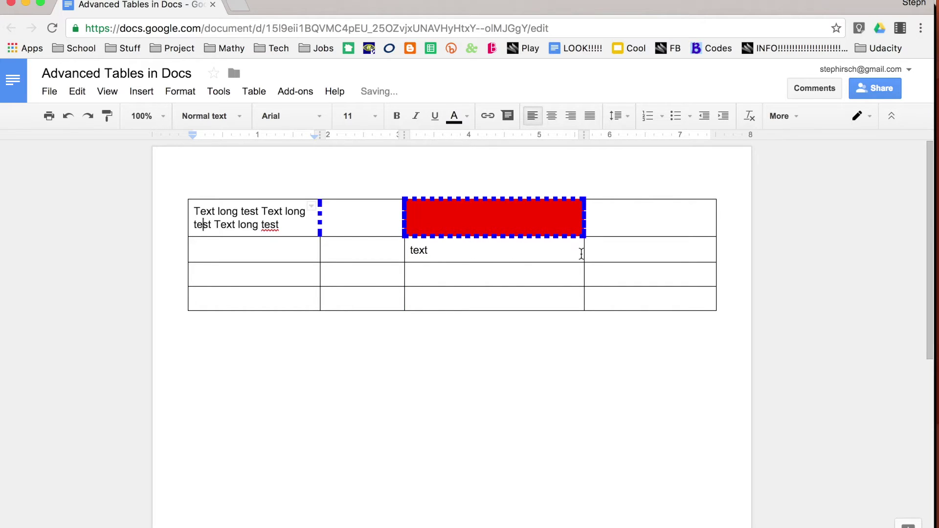
pyautogui.moveTo(597, 265); pyautogui.dragTo(599, 291)
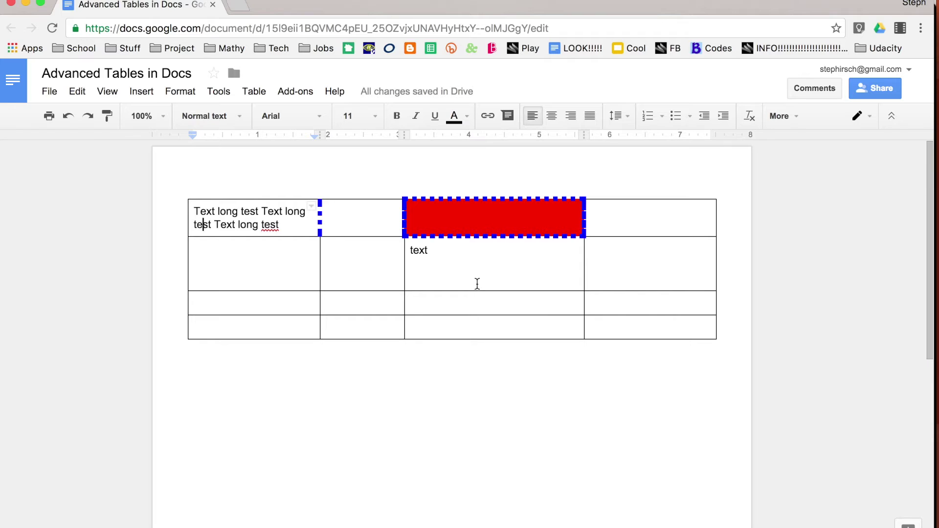
pyautogui.click(597, 327)
pyautogui.moveTo(392, 254); pyautogui.dragTo(305, 224)
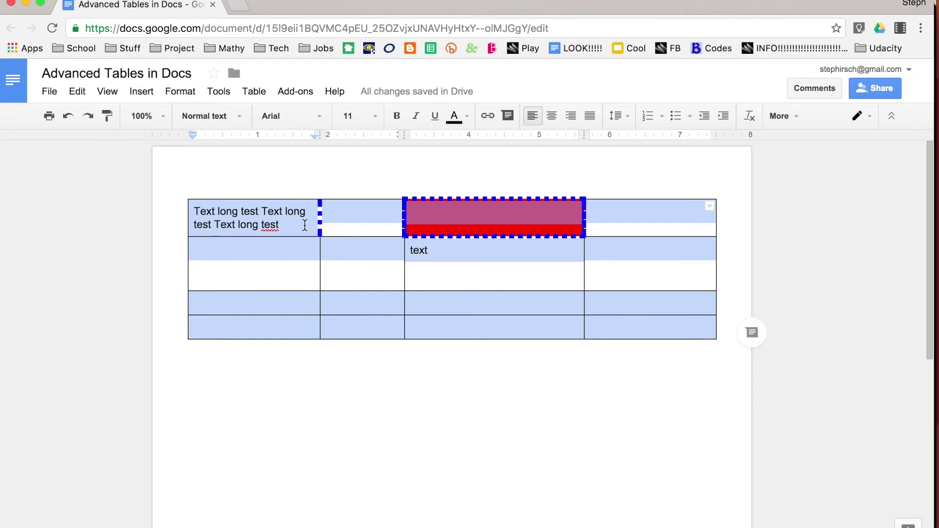
# Step: Distribute the table's rows to equal height and its four columns to equal width
pyautogui.rightClick(304, 225)
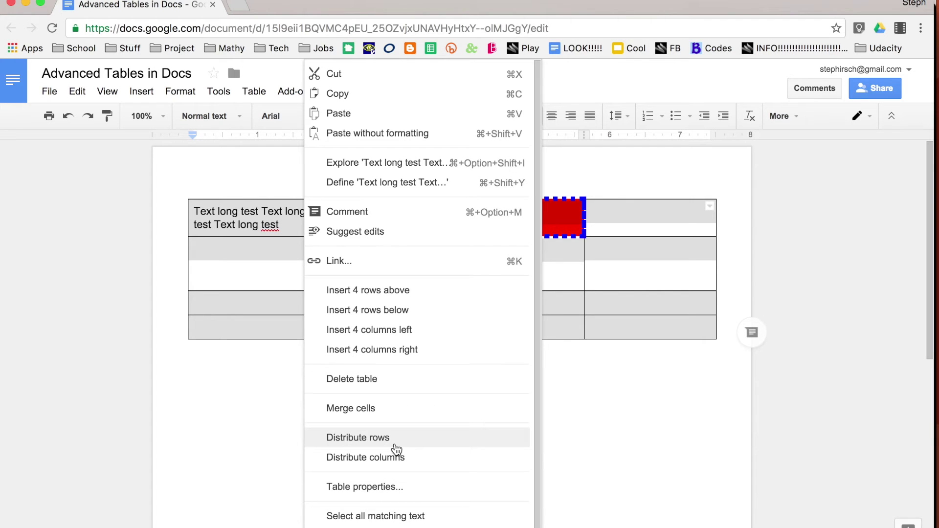
pyautogui.click(395, 446)
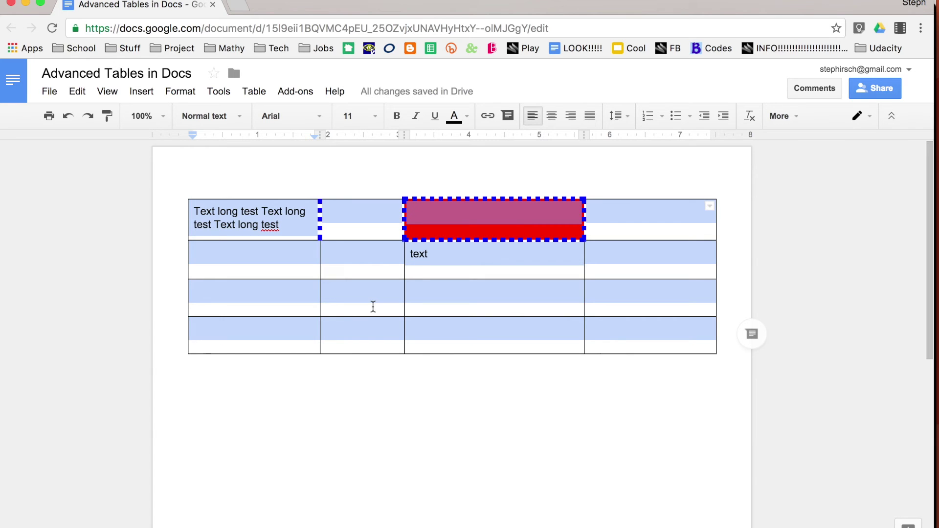
pyautogui.rightClick(375, 267)
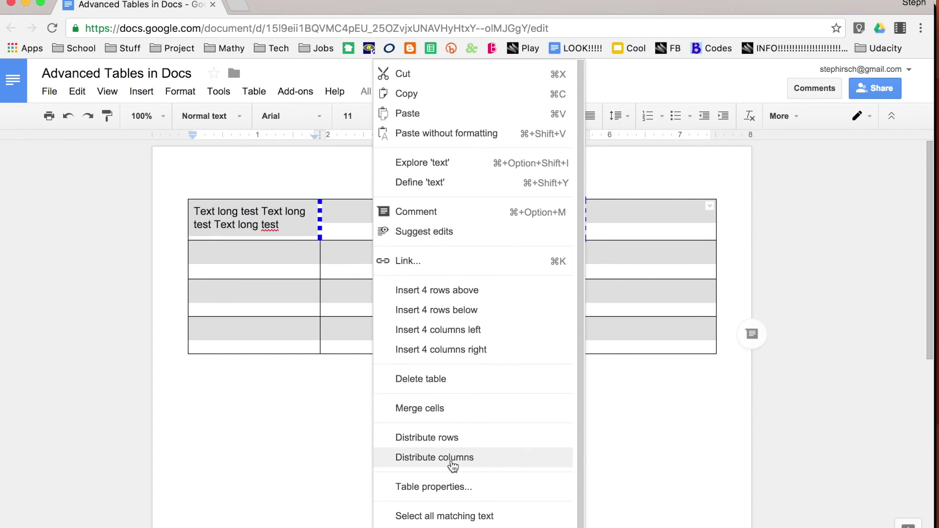
pyautogui.click(453, 465)
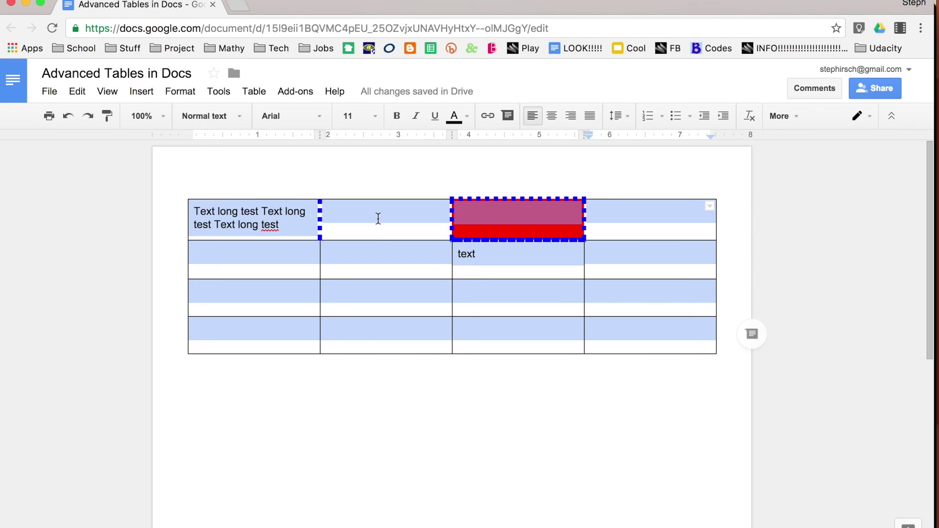
pyautogui.click(378, 218)
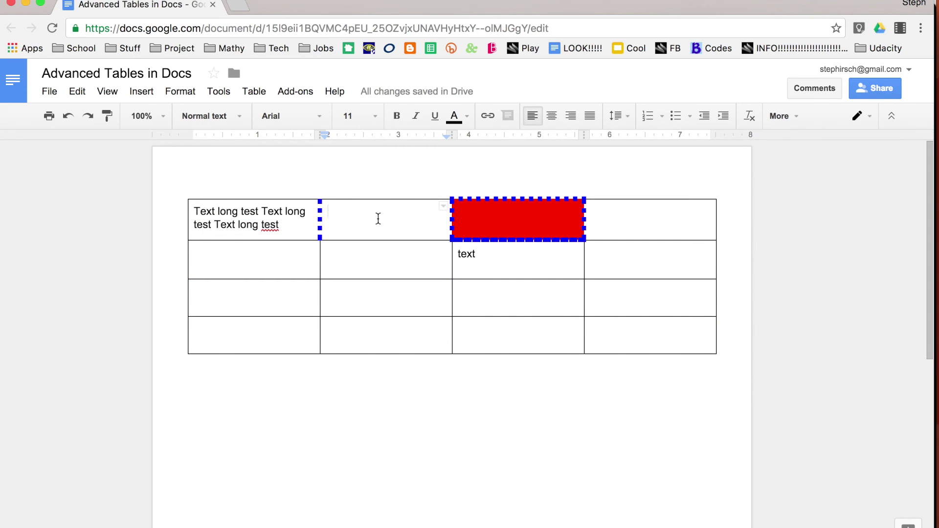